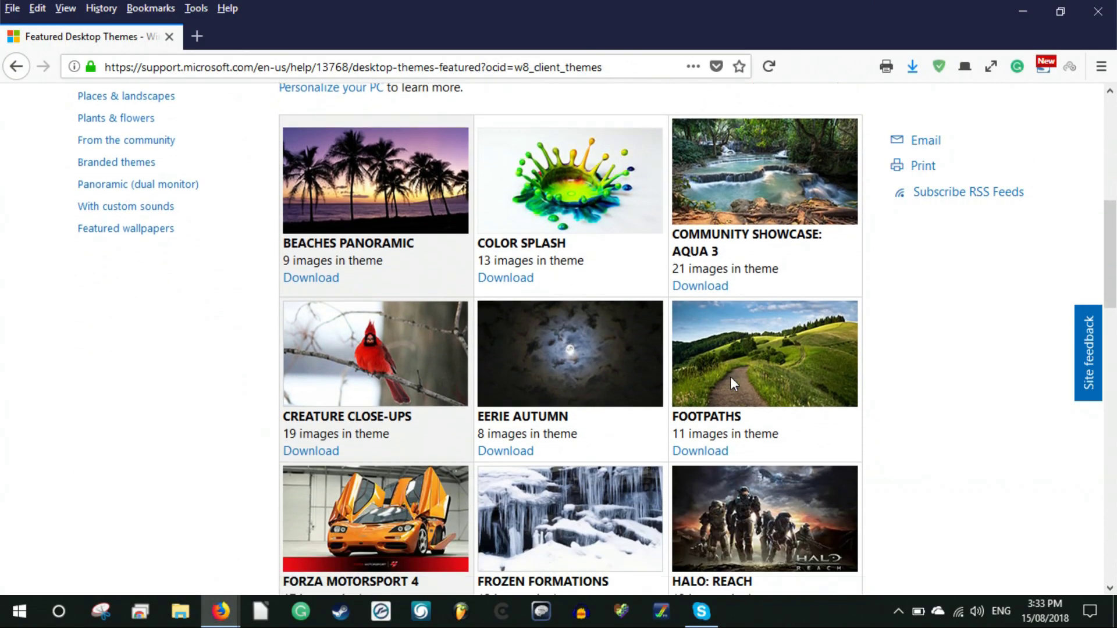
{"action": "scroll", "coordinate": [732, 378], "scroll_direction": "down", "scroll_amount": 2}
{"action": "scroll", "coordinate": [730, 377], "scroll_direction": "down", "scroll_amount": 2}
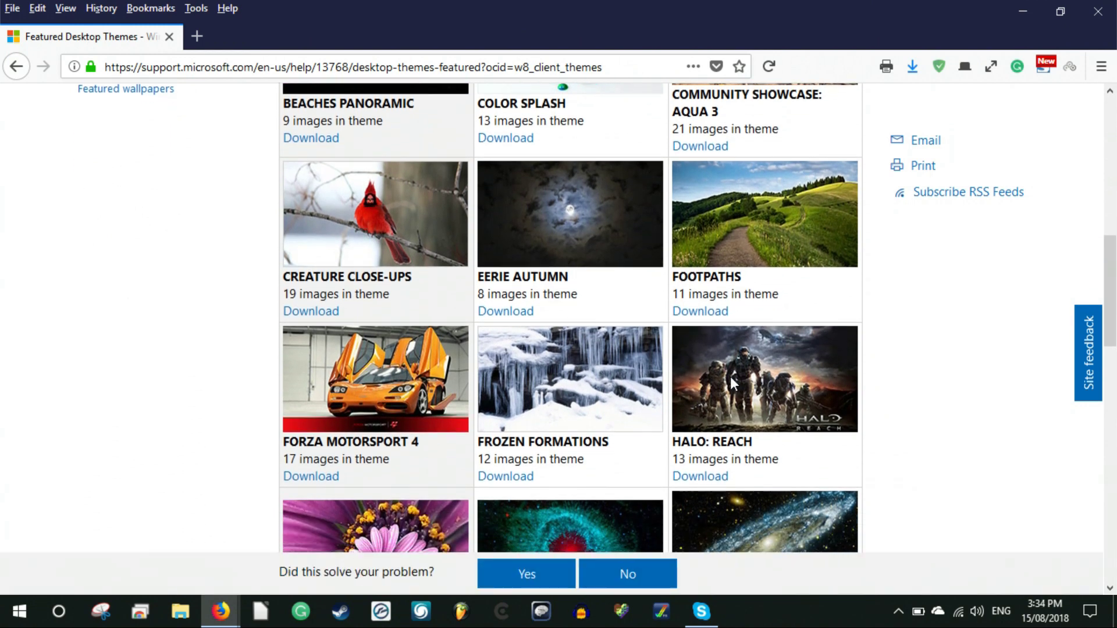
{"action": "scroll", "coordinate": [730, 377], "scroll_direction": "down", "scroll_amount": 1}
{"action": "scroll", "coordinate": [730, 376], "scroll_direction": "down", "scroll_amount": 1}
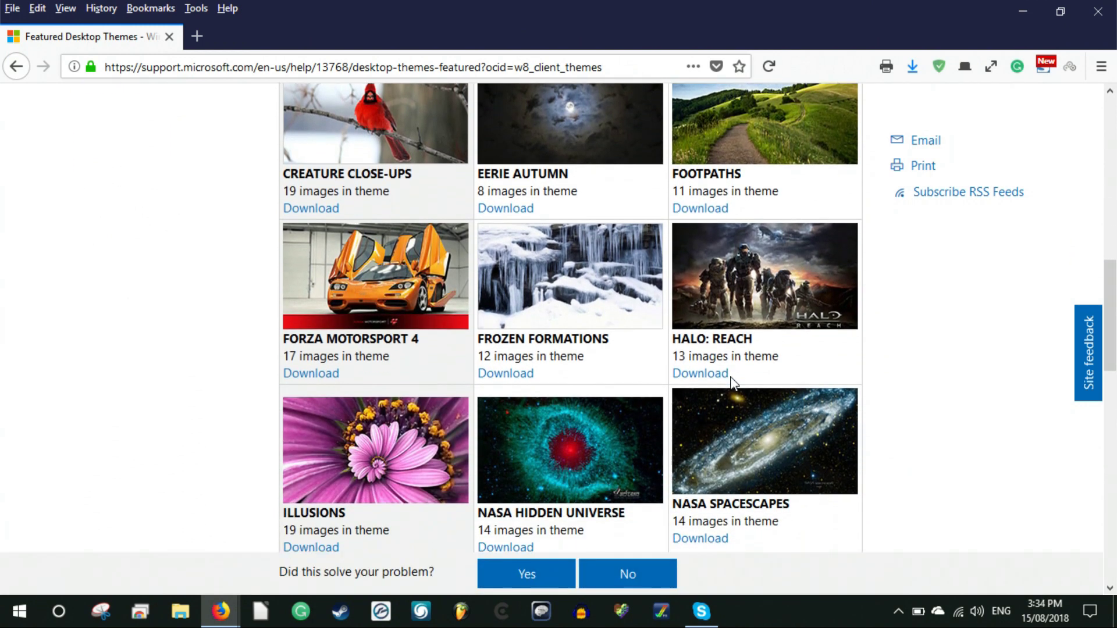
{"action": "scroll", "coordinate": [731, 377], "scroll_direction": "down", "scroll_amount": 3}
{"action": "scroll", "coordinate": [732, 377], "scroll_direction": "down", "scroll_amount": 1}
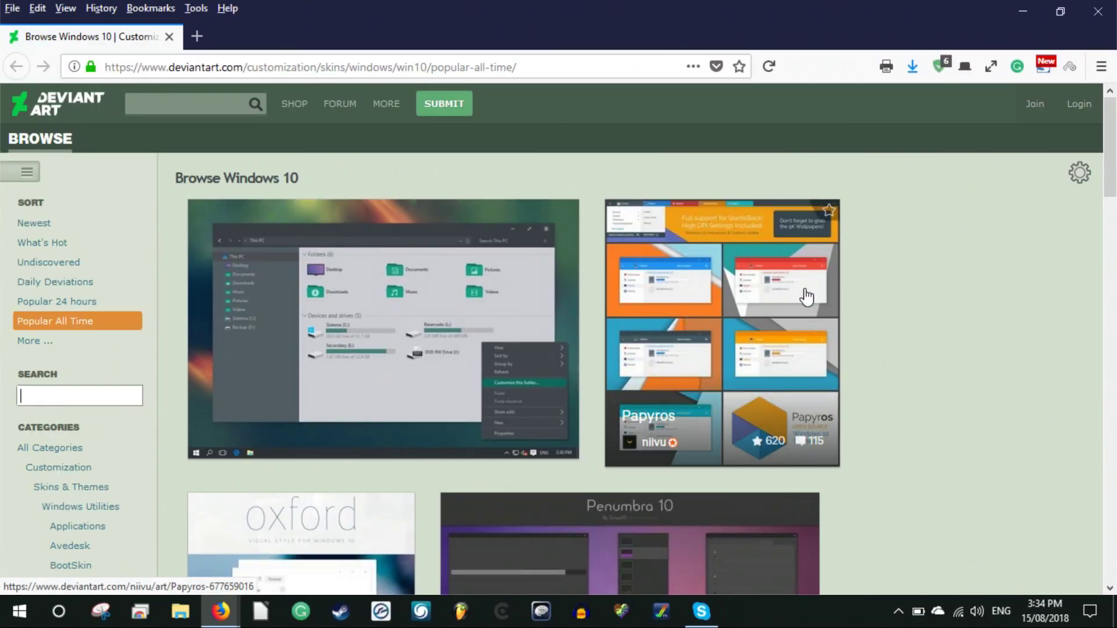
{"action": "scroll", "coordinate": [803, 295], "scroll_direction": "down", "scroll_amount": 3}
{"action": "scroll", "coordinate": [805, 297], "scroll_direction": "down", "scroll_amount": 1}
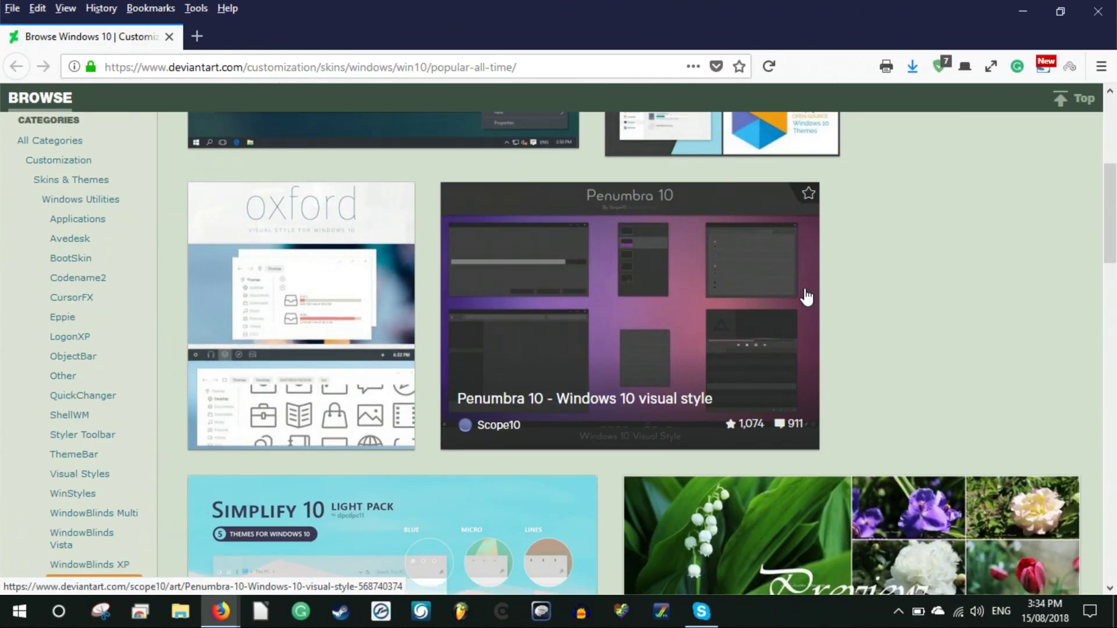
{"action": "scroll", "coordinate": [806, 297], "scroll_direction": "down", "scroll_amount": 2}
{"action": "scroll", "coordinate": [805, 297], "scroll_direction": "down", "scroll_amount": 2}
{"action": "scroll", "coordinate": [805, 297], "scroll_direction": "down", "scroll_amount": 2}
{"action": "scroll", "coordinate": [804, 297], "scroll_direction": "down", "scroll_amount": 1}
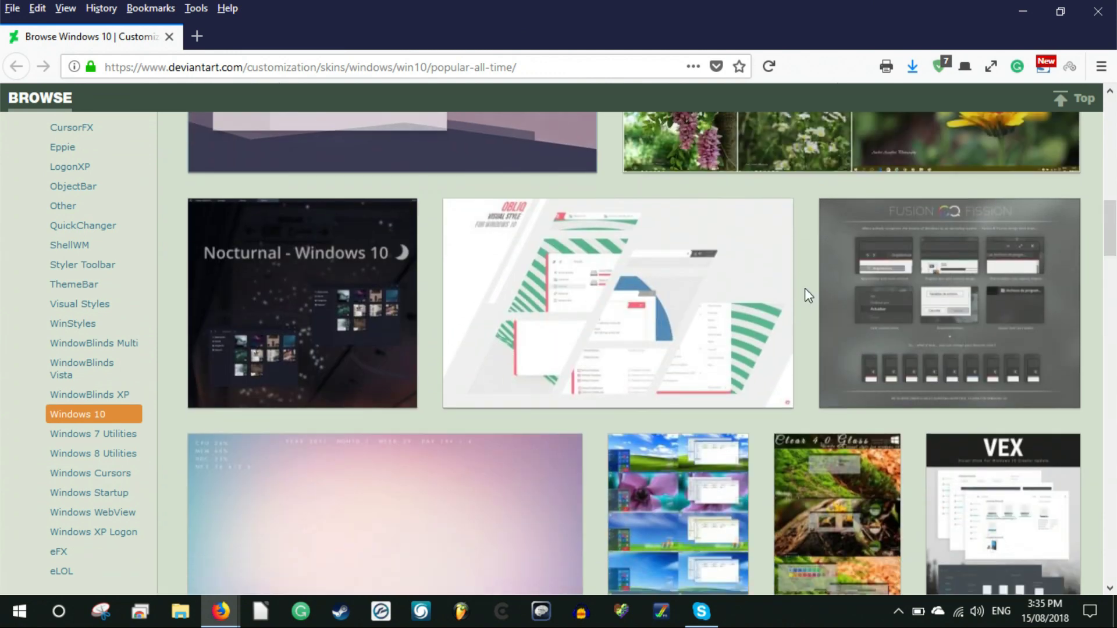
{"action": "scroll", "coordinate": [805, 297], "scroll_direction": "down", "scroll_amount": 2}
{"action": "scroll", "coordinate": [805, 297], "scroll_direction": "down", "scroll_amount": 3}
{"action": "scroll", "coordinate": [805, 297], "scroll_direction": "down", "scroll_amount": 2}
{"action": "scroll", "coordinate": [804, 297], "scroll_direction": "down", "scroll_amount": 2}
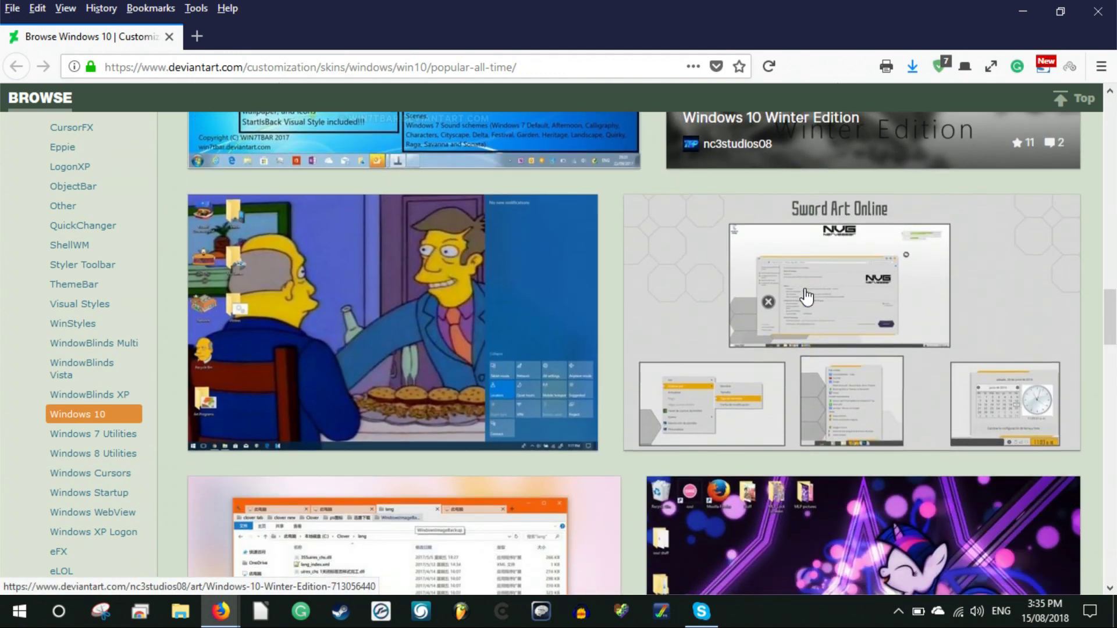
{"action": "scroll", "coordinate": [805, 297], "scroll_direction": "down", "scroll_amount": 2}
{"action": "scroll", "coordinate": [805, 297], "scroll_direction": "down", "scroll_amount": 2}
{"action": "scroll", "coordinate": [805, 297], "scroll_direction": "down", "scroll_amount": 2}
{"action": "scroll", "coordinate": [805, 296], "scroll_direction": "down", "scroll_amount": 1}
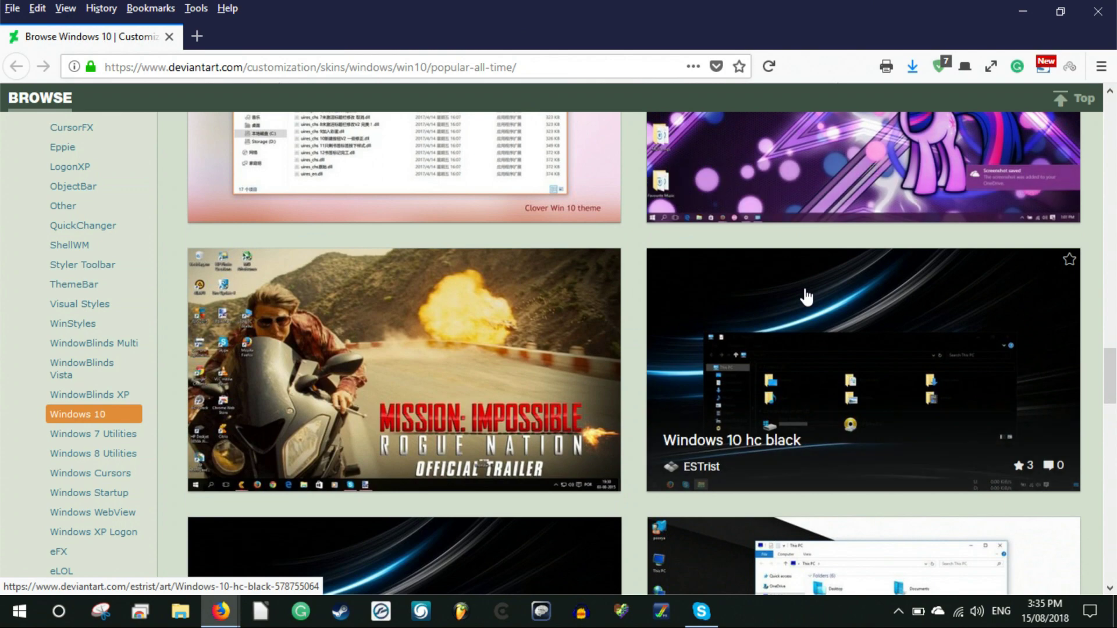
{"action": "scroll", "coordinate": [804, 298], "scroll_direction": "down", "scroll_amount": 2}
{"action": "scroll", "coordinate": [805, 297], "scroll_direction": "down", "scroll_amount": 2}
{"action": "scroll", "coordinate": [805, 297], "scroll_direction": "down", "scroll_amount": 2}
{"action": "scroll", "coordinate": [805, 297], "scroll_direction": "down", "scroll_amount": 3}
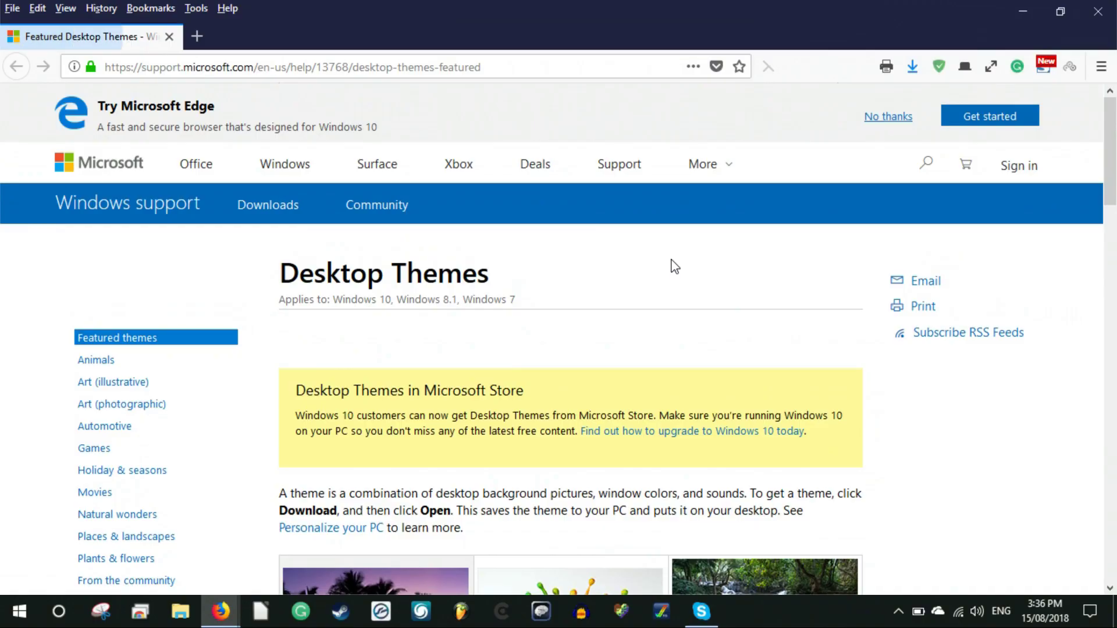
{"action": "scroll", "coordinate": [649, 277], "scroll_direction": "down", "scroll_amount": 3}
{"action": "scroll", "coordinate": [650, 279], "scroll_direction": "down", "scroll_amount": 2}
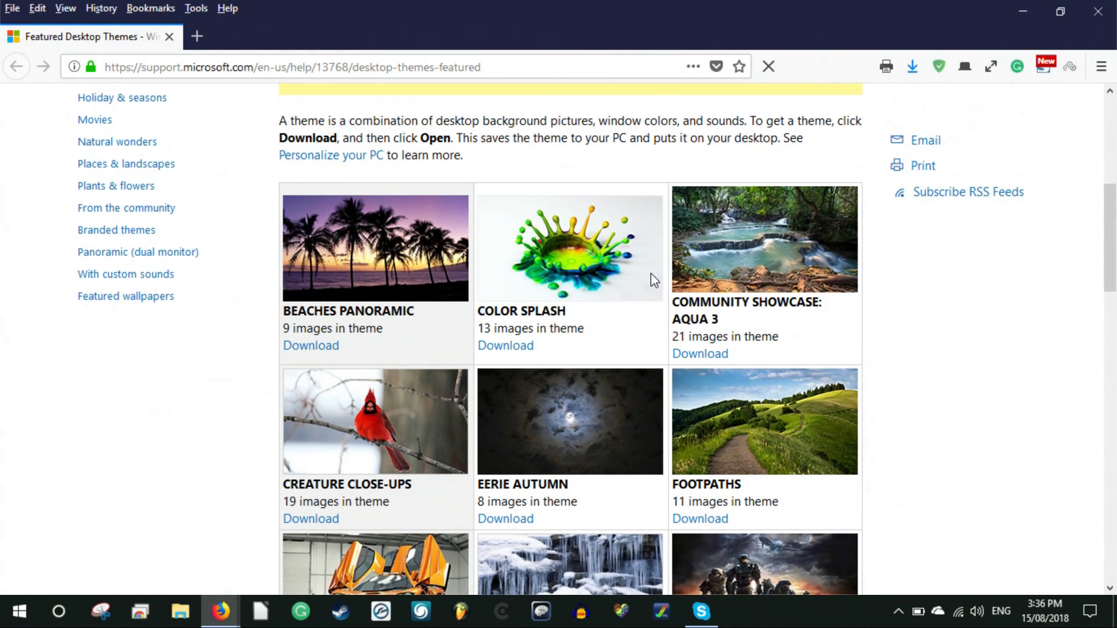
{"action": "scroll", "coordinate": [629, 297], "scroll_direction": "down", "scroll_amount": 1}
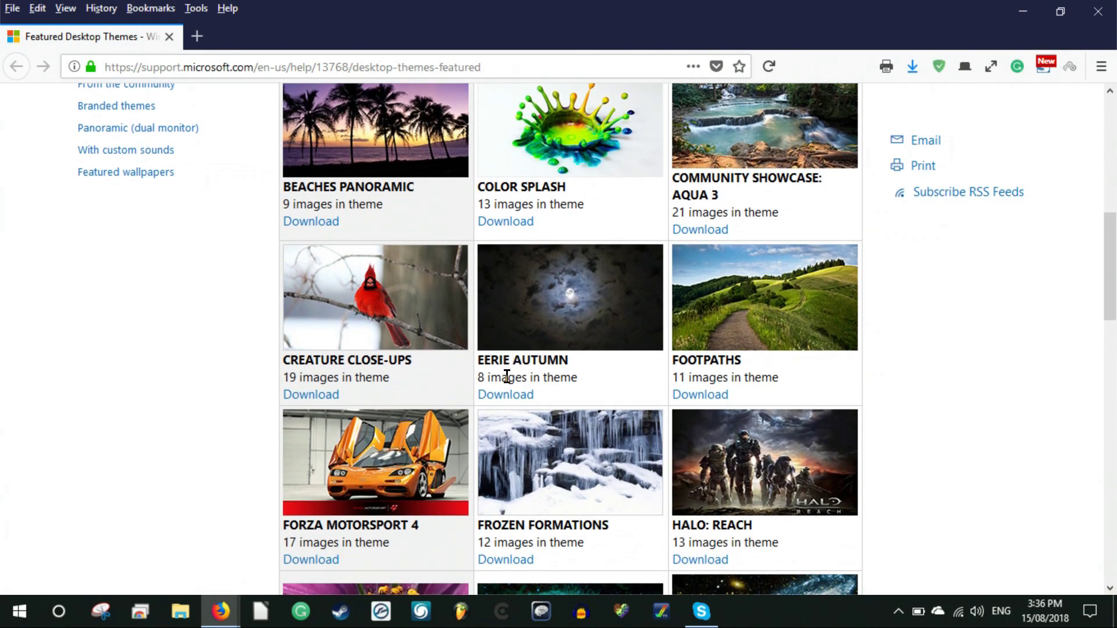
Step: Download the Eerie Autumn theme pack from Microsoft Support and save it as a file
{"action": "left_click", "coordinate": [506, 395]}
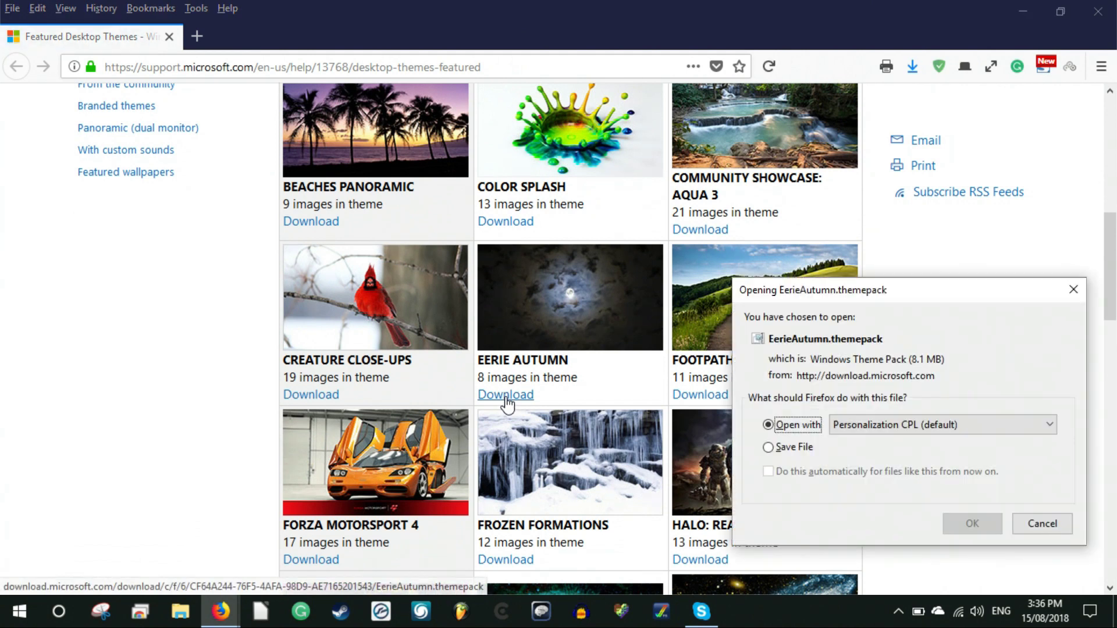
{"action": "left_click", "coordinate": [796, 448]}
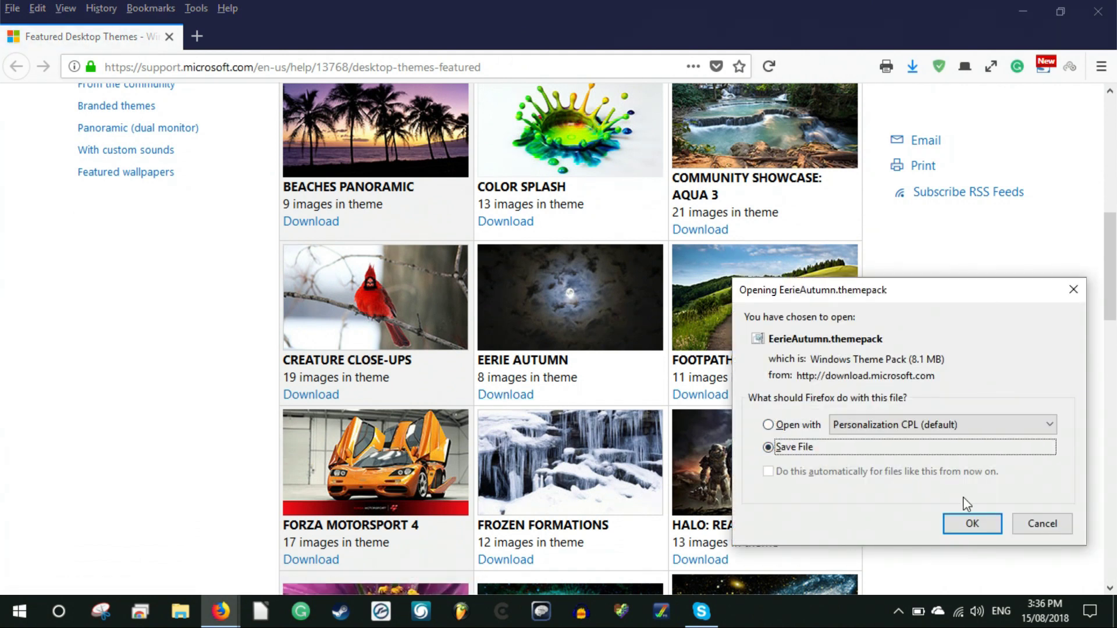
{"action": "left_click", "coordinate": [969, 524]}
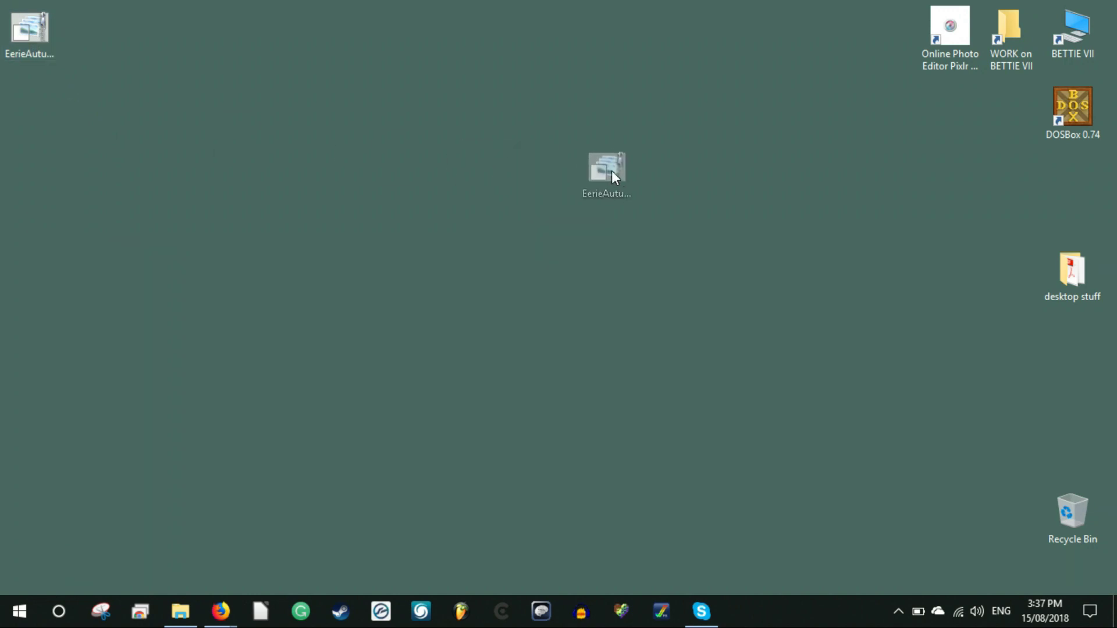
Step: Move EerieAutumn.themepack to the desktop centre and launch it to apply the theme
{"action": "left_click_drag", "start_coordinate": [612, 171], "coordinate": [605, 223]}
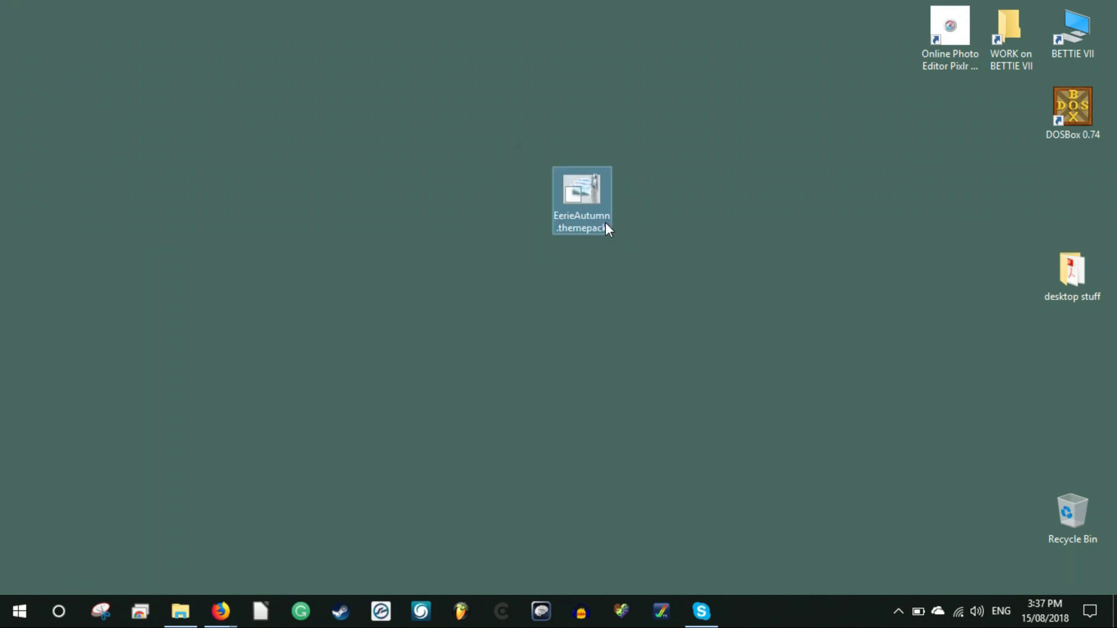
{"action": "double_click", "coordinate": [590, 193]}
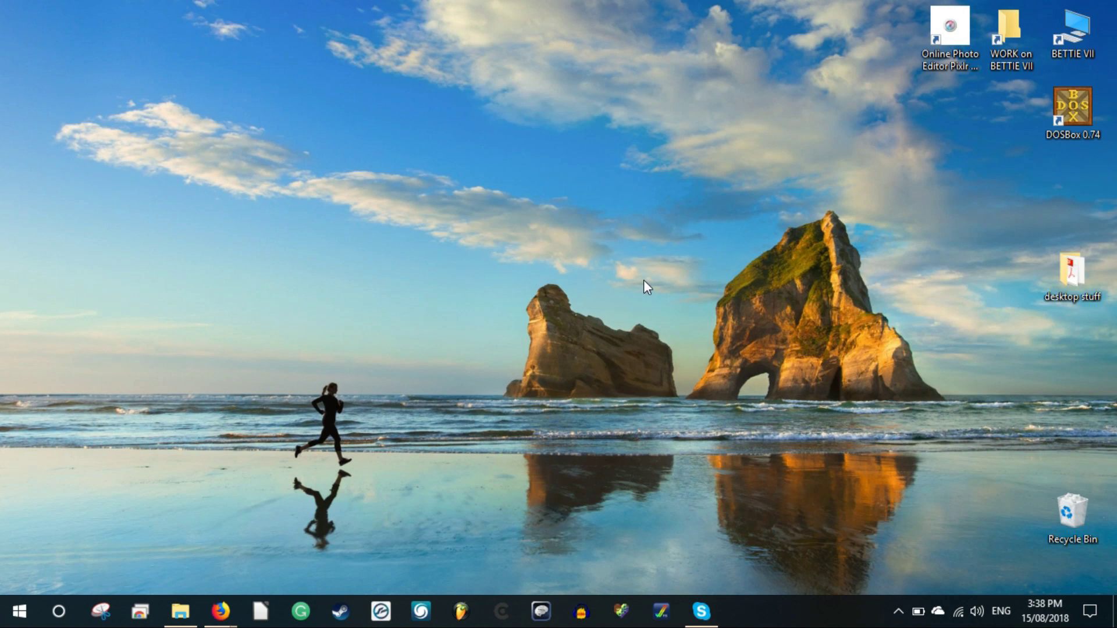
Step: Reach the Themes page via Personalize in the desktop context menu
{"action": "right_click", "coordinate": [631, 242]}
{"action": "left_click", "coordinate": [717, 477]}
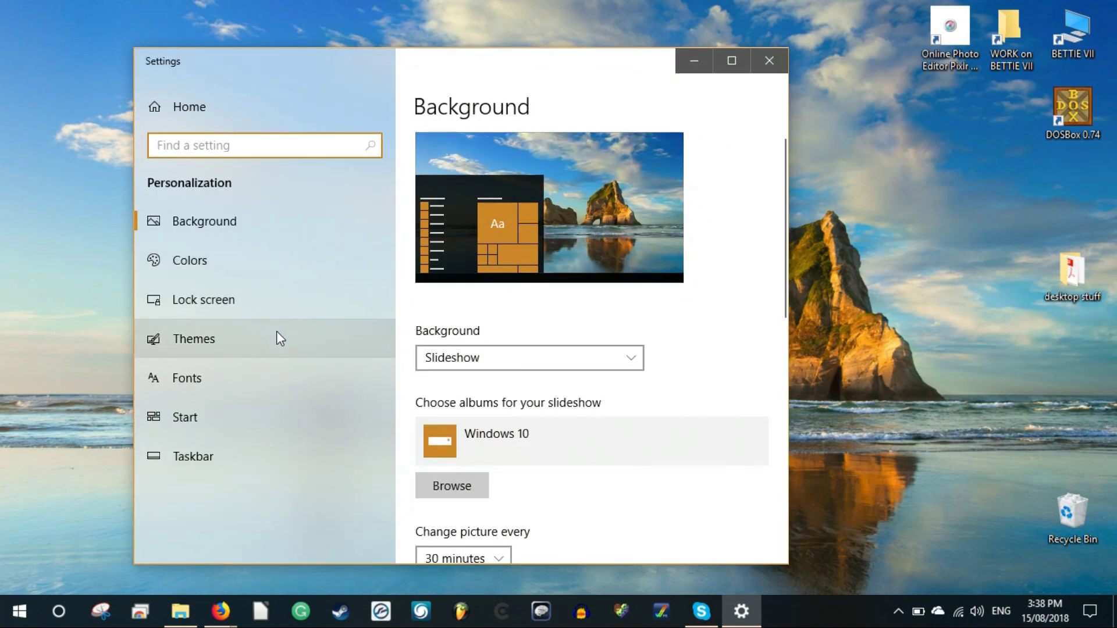
{"action": "left_click", "coordinate": [277, 337]}
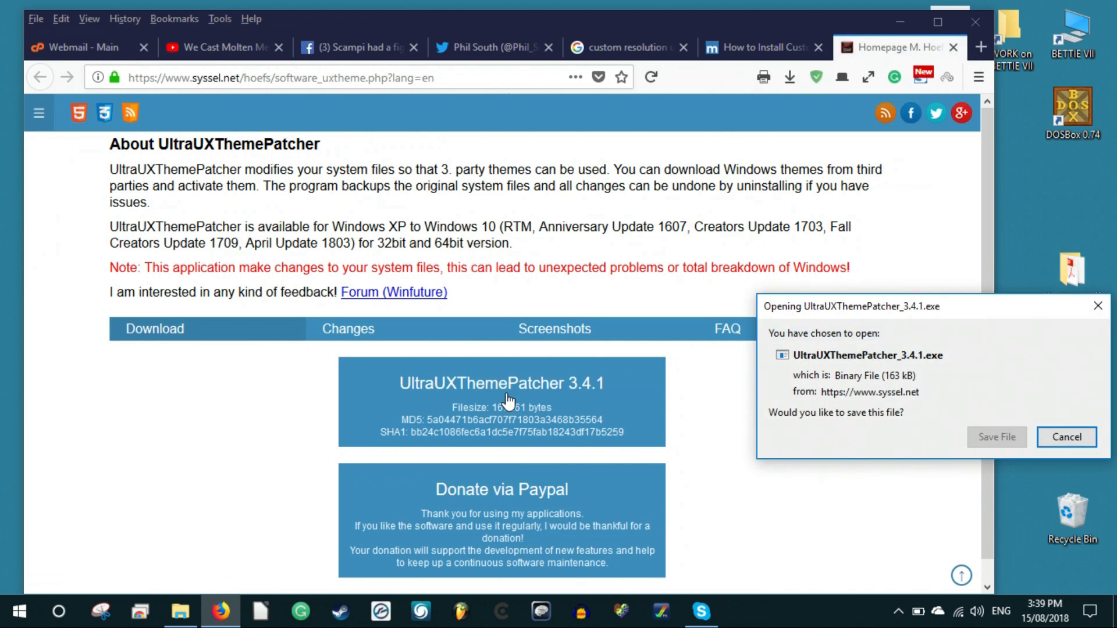
Step: Save and run UltraUXThemePatcher_3.4.1.exe, advancing past its Welcome page
{"action": "left_click", "coordinate": [995, 437]}
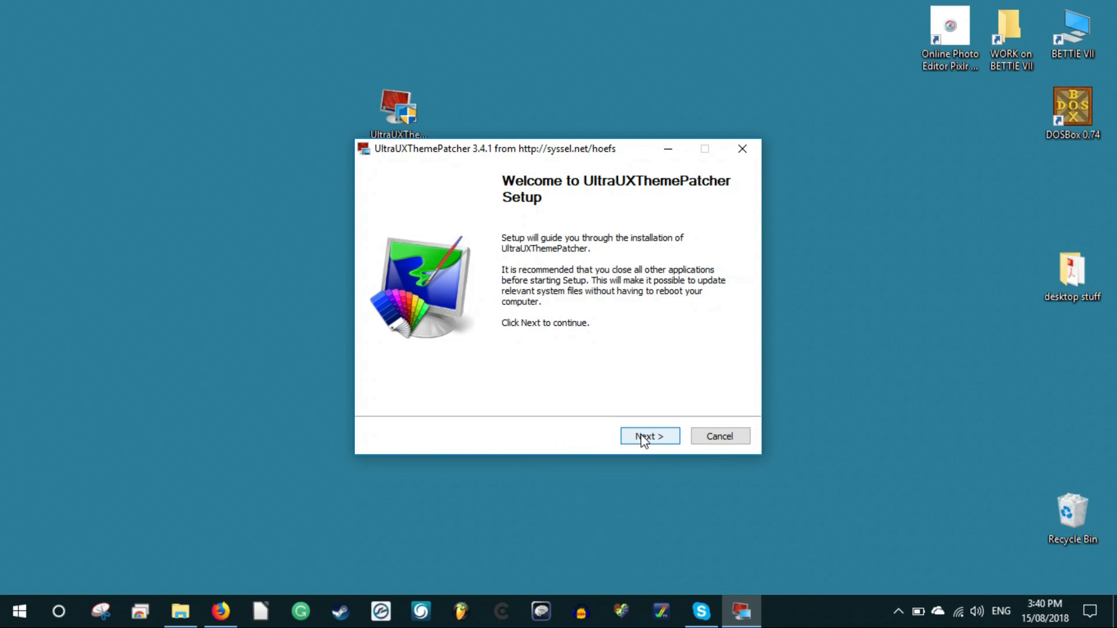
{"action": "left_click", "coordinate": [643, 439]}
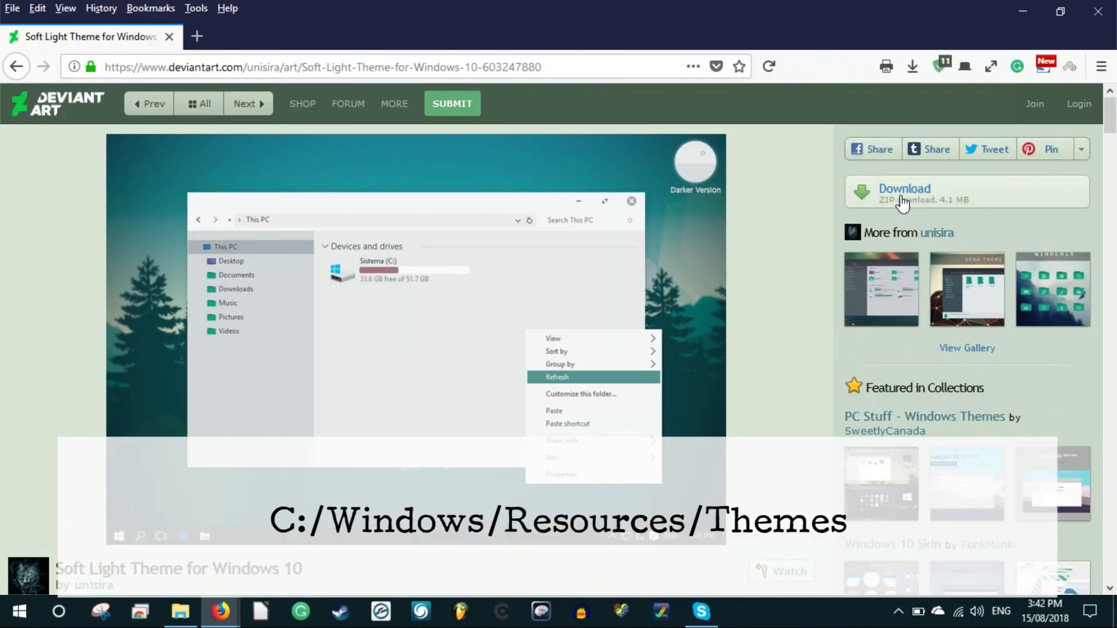
Step: Download the Soft Light theme zip and check the Windows version with winver
{"action": "left_click", "coordinate": [904, 201]}
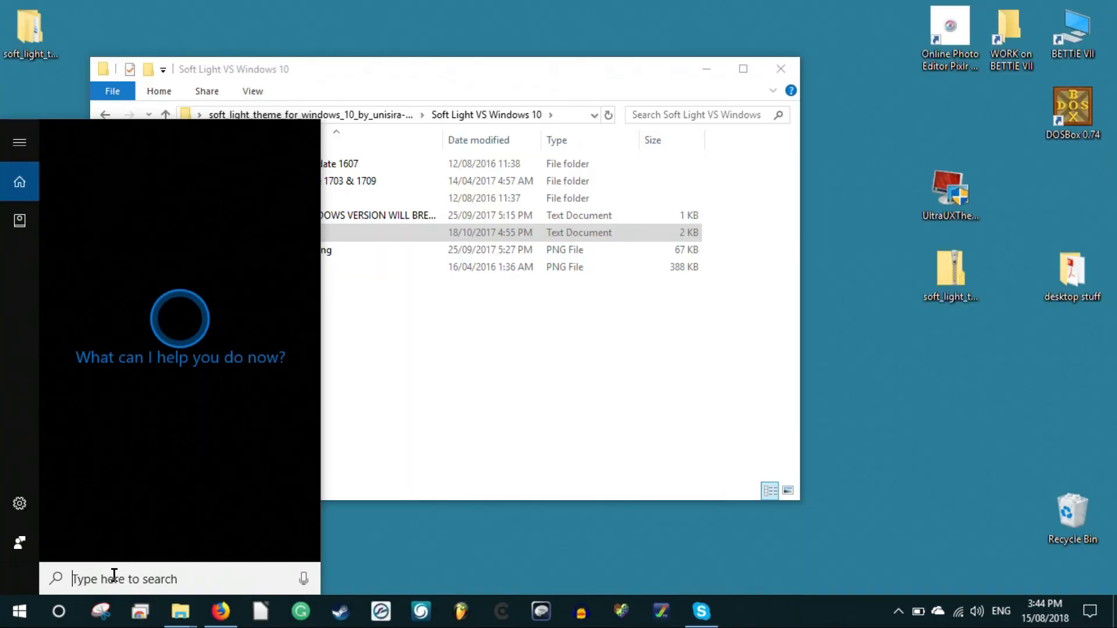
{"action": "type", "text": "win"}
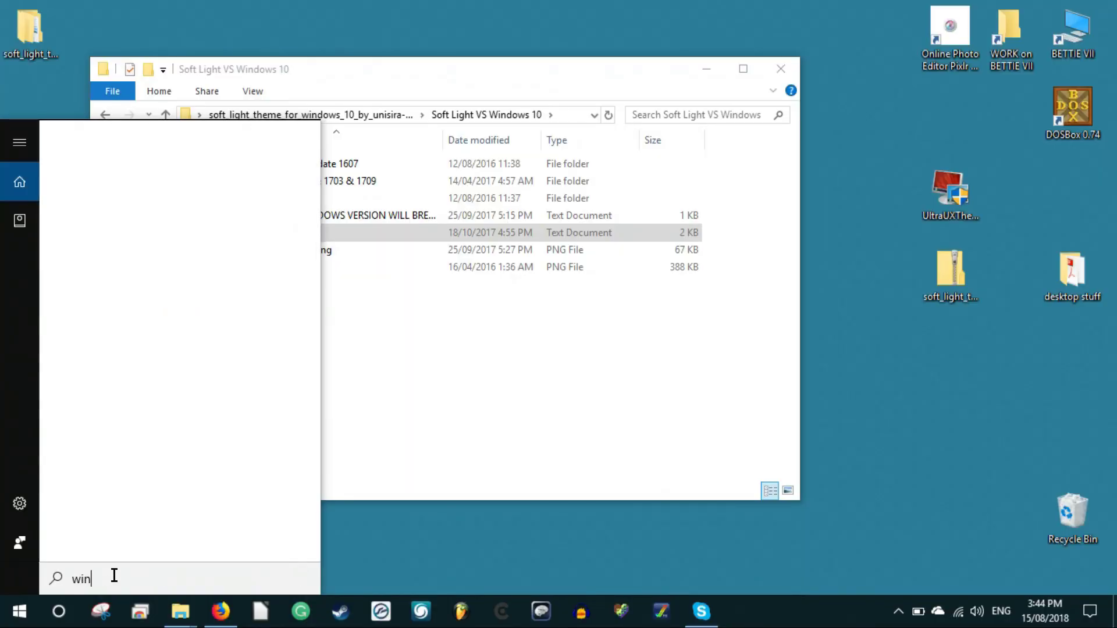
{"action": "type", "text": "ver"}
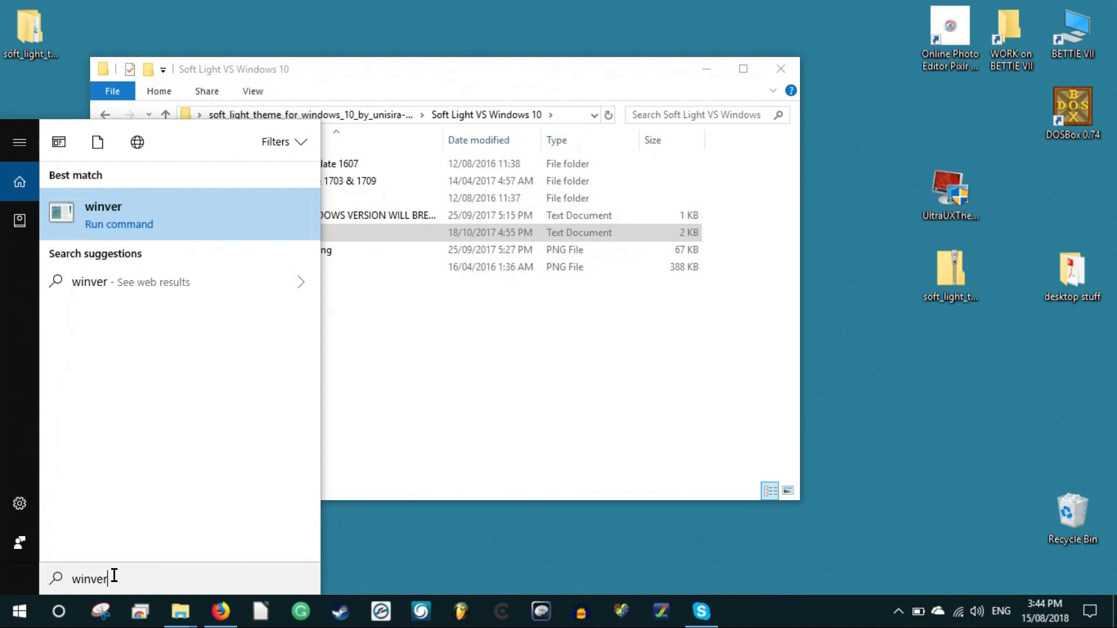
{"action": "key", "text": "Return"}
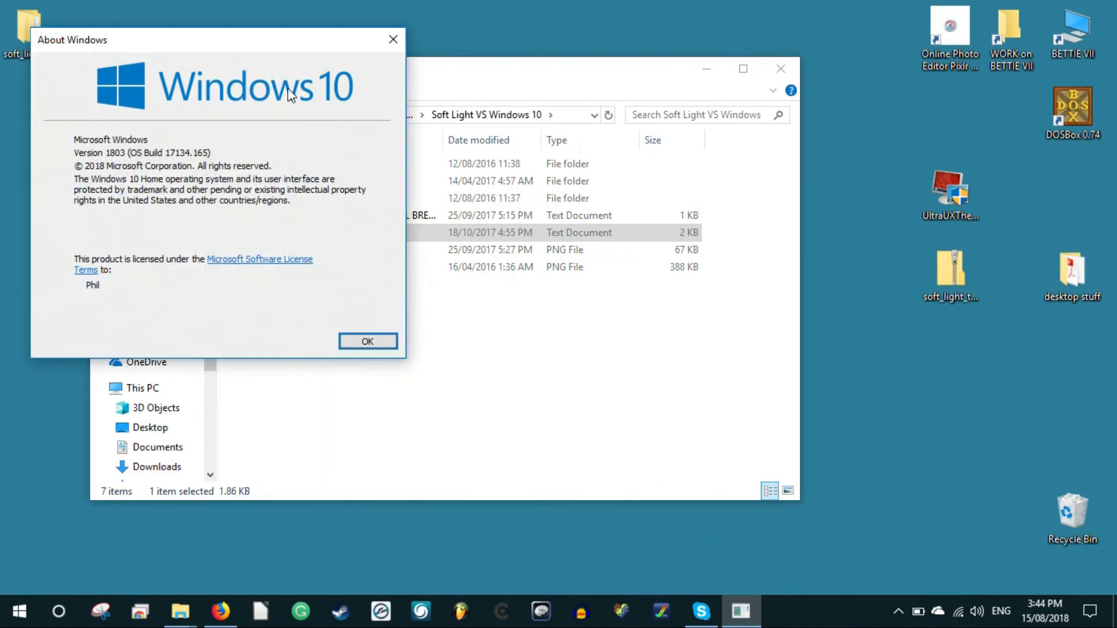
{"action": "left_click_drag", "start_coordinate": [234, 53], "coordinate": [233, 187]}
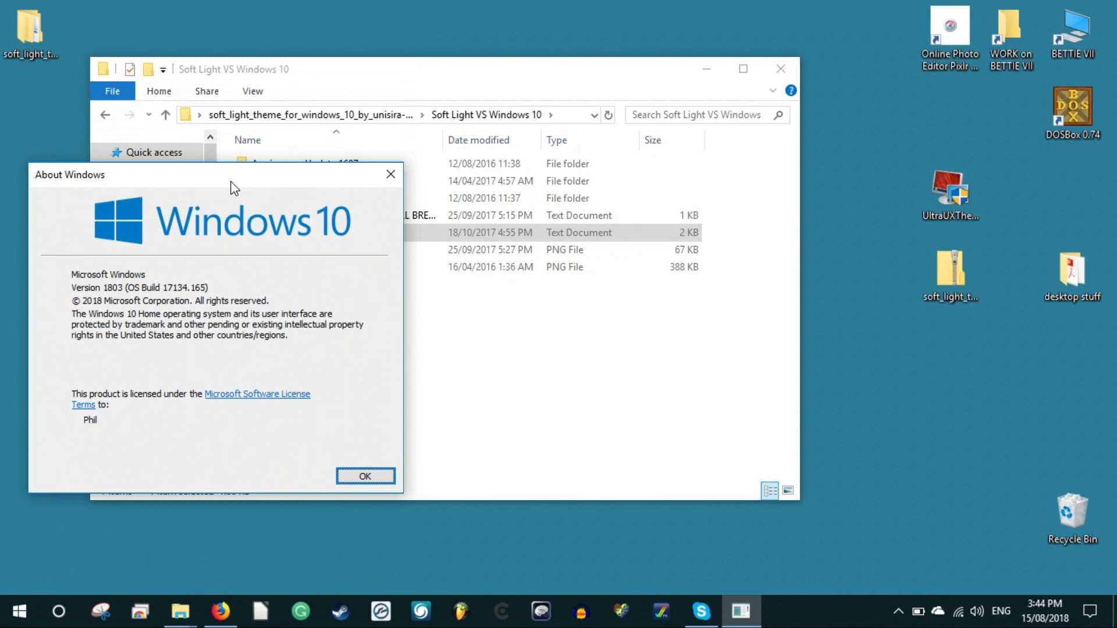
Step: View #README.txt in Notepad beside the About Windows dialog to compare versions
{"action": "double_click", "coordinate": [317, 233]}
{"action": "left_click", "coordinate": [52, 223]}
{"action": "left_click_drag", "start_coordinate": [463, 35], "coordinate": [552, 36]}
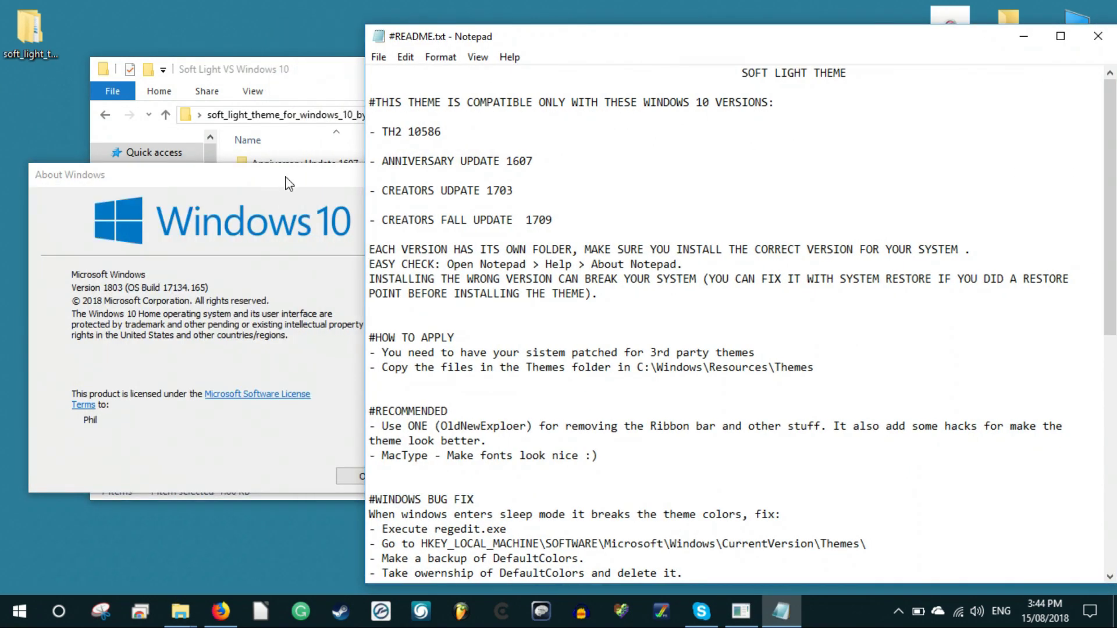
{"action": "left_click", "coordinate": [288, 184]}
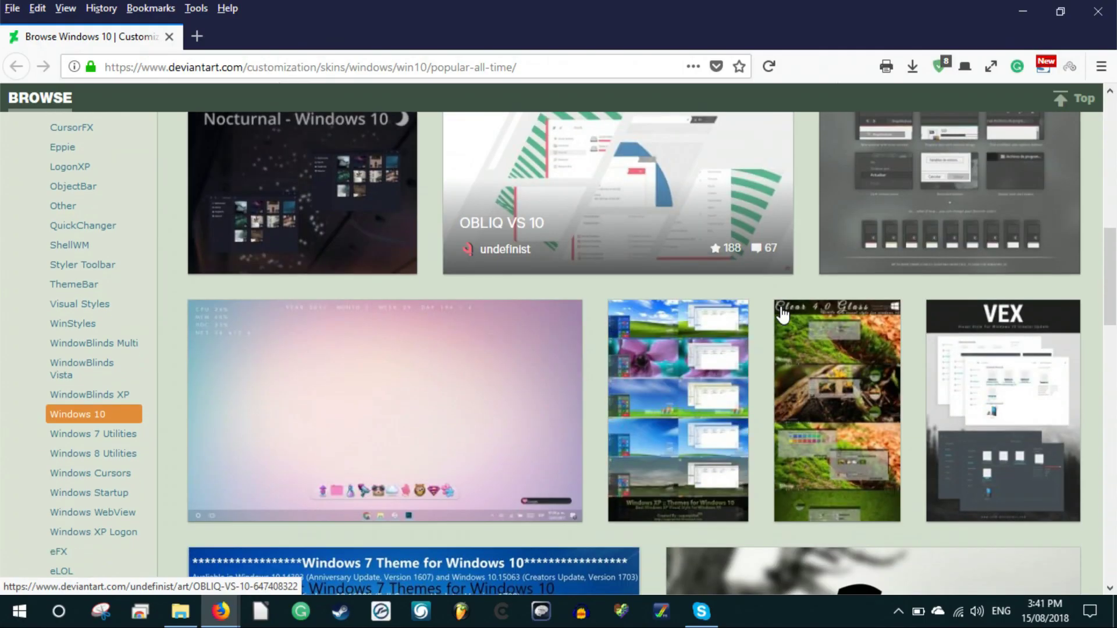
{"action": "scroll", "coordinate": [783, 314], "scroll_direction": "down", "scroll_amount": 2}
{"action": "scroll", "coordinate": [780, 317], "scroll_direction": "up", "scroll_amount": 2}
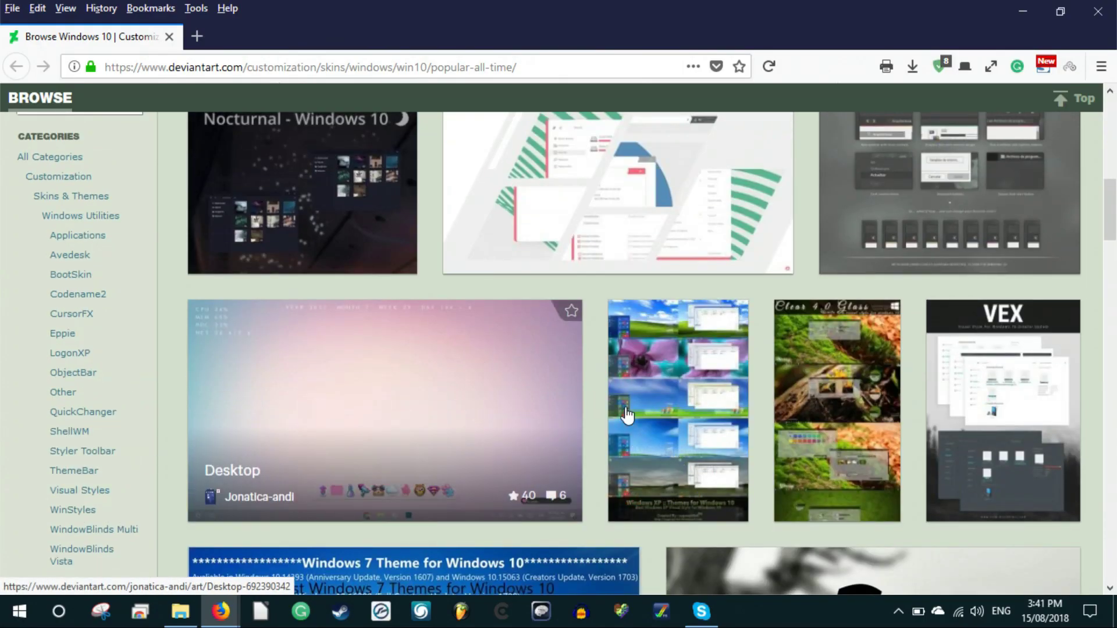
{"action": "scroll", "coordinate": [626, 415], "scroll_direction": "down", "scroll_amount": 2}
{"action": "scroll", "coordinate": [630, 417], "scroll_direction": "down", "scroll_amount": 3}
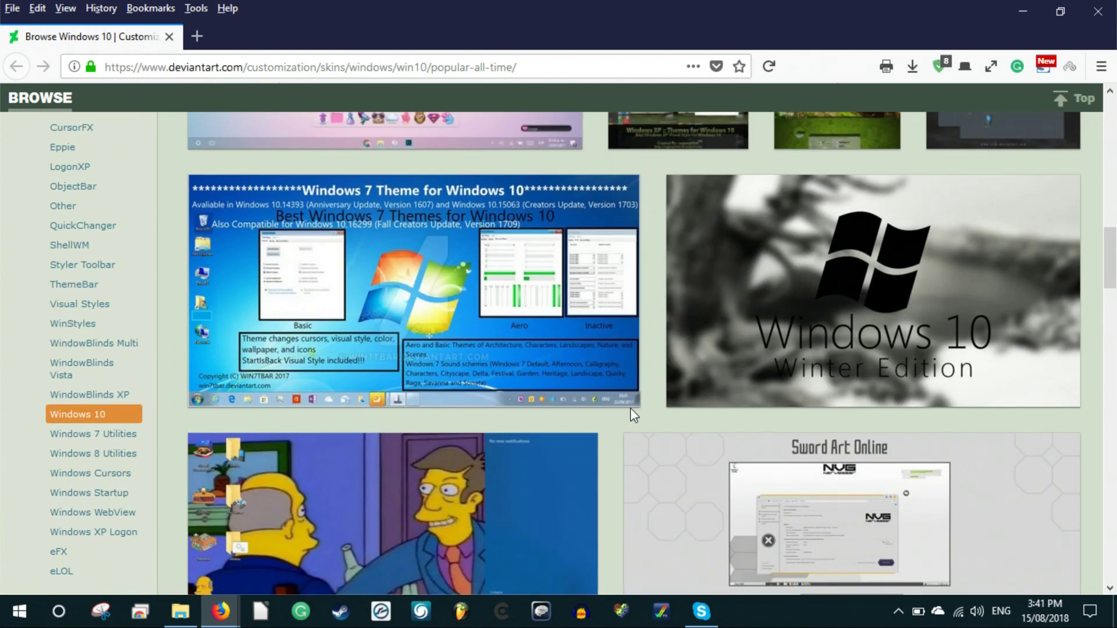
{"action": "scroll", "coordinate": [630, 408], "scroll_direction": "down", "scroll_amount": 3}
{"action": "scroll", "coordinate": [630, 408], "scroll_direction": "down", "scroll_amount": 2}
{"action": "scroll", "coordinate": [630, 407], "scroll_direction": "down", "scroll_amount": 4}
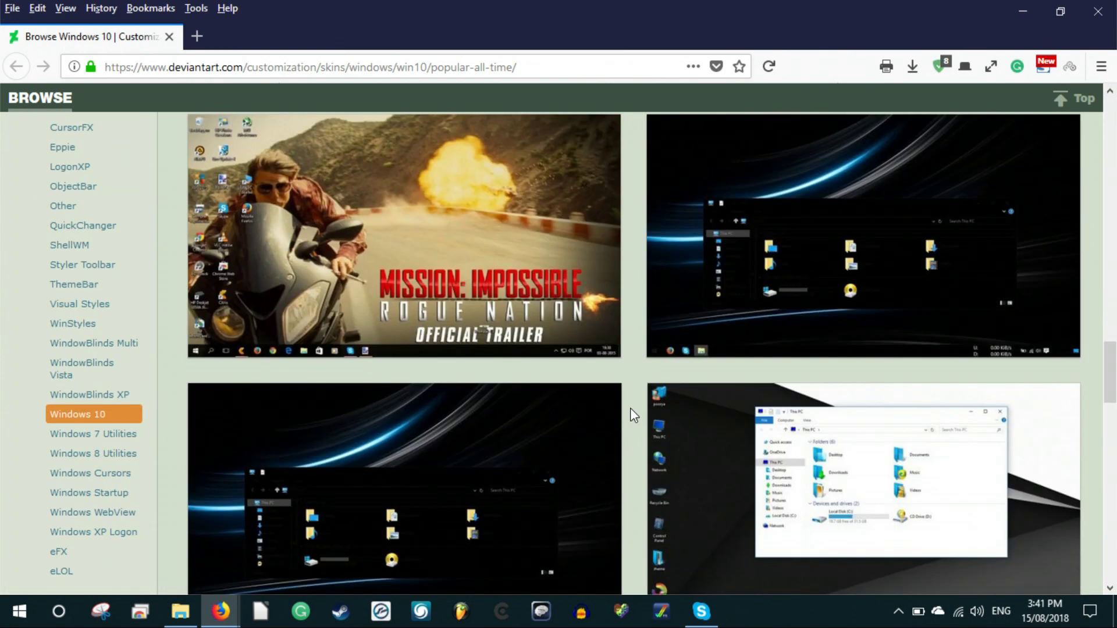
{"action": "scroll", "coordinate": [630, 408], "scroll_direction": "down", "scroll_amount": 5}
{"action": "scroll", "coordinate": [630, 407], "scroll_direction": "down", "scroll_amount": 1}
{"action": "scroll", "coordinate": [630, 407], "scroll_direction": "down", "scroll_amount": 2}
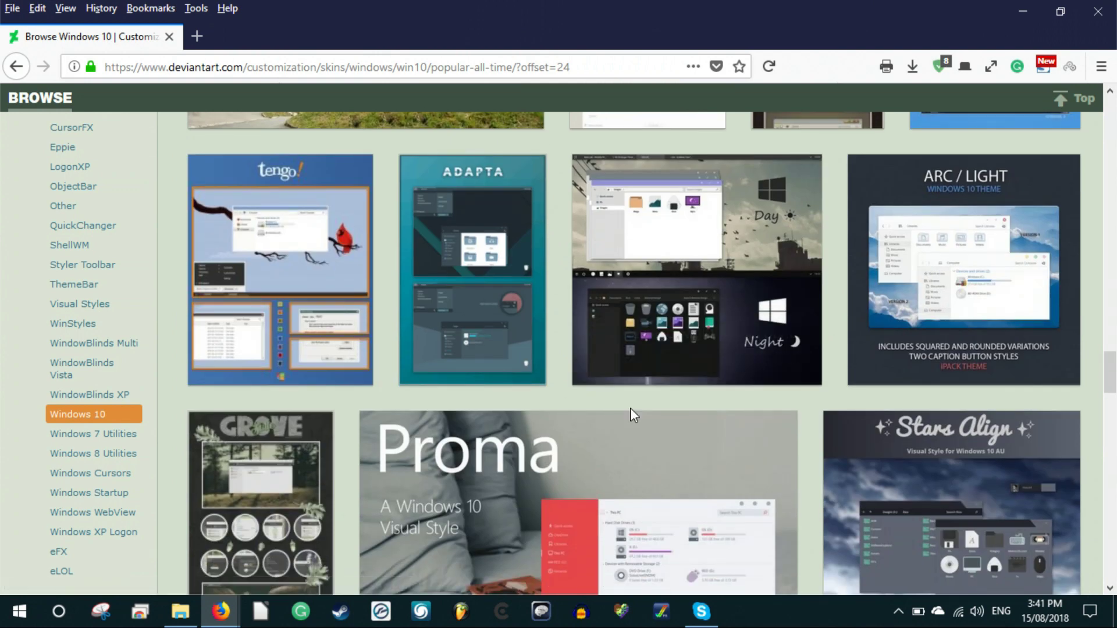
{"action": "scroll", "coordinate": [630, 408], "scroll_direction": "down", "scroll_amount": 2}
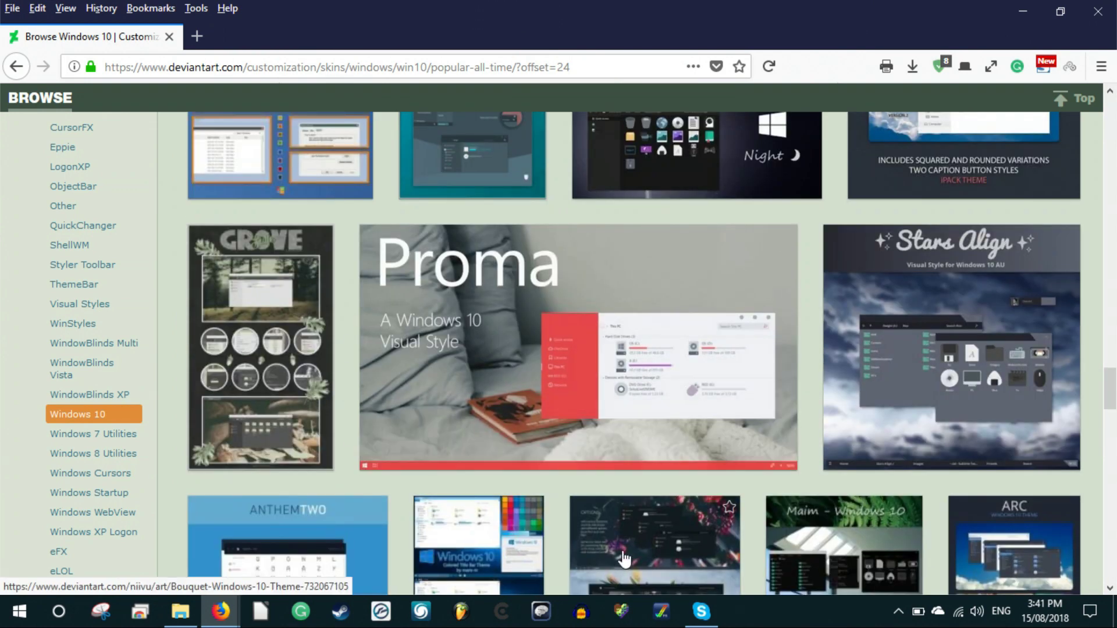